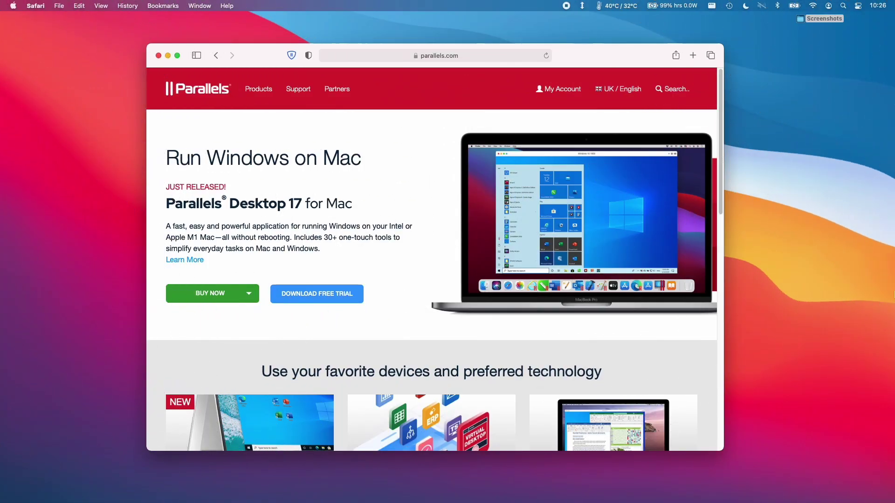
# Download the free Parallels Desktop 17 trial installer, allowing Safari to download it
pyautogui.click(309, 302)
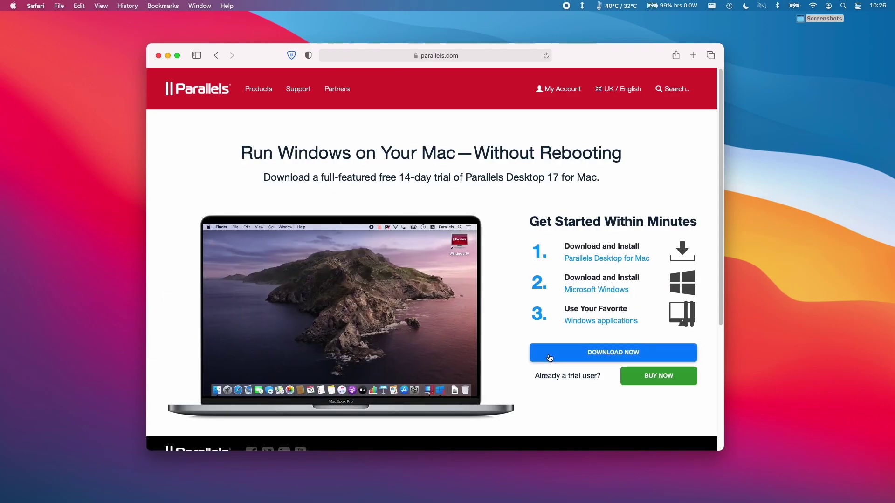
pyautogui.click(549, 358)
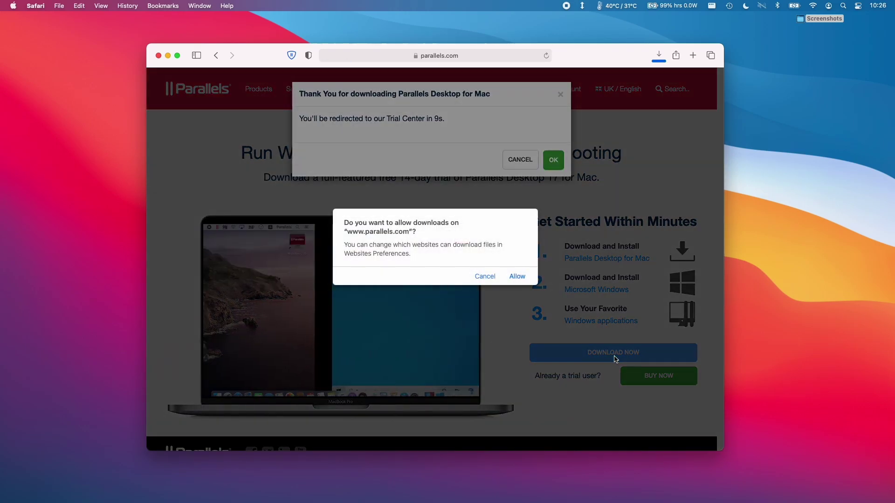
pyautogui.click(516, 277)
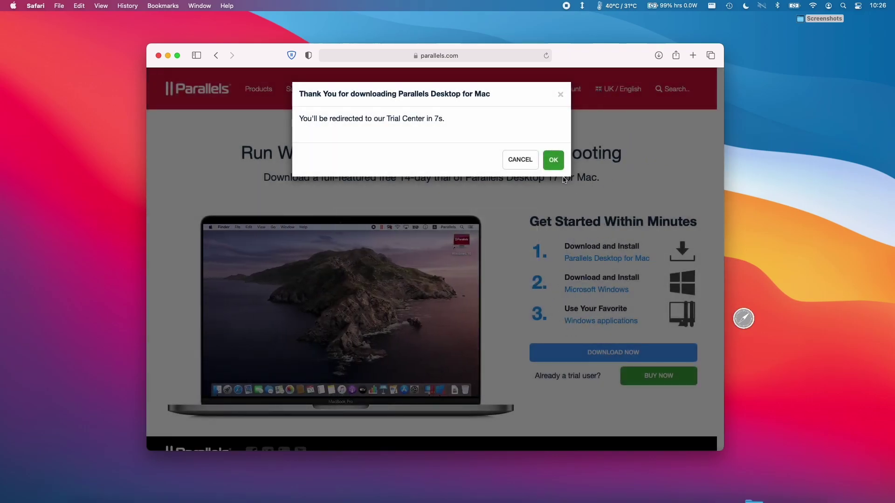
pyautogui.click(554, 163)
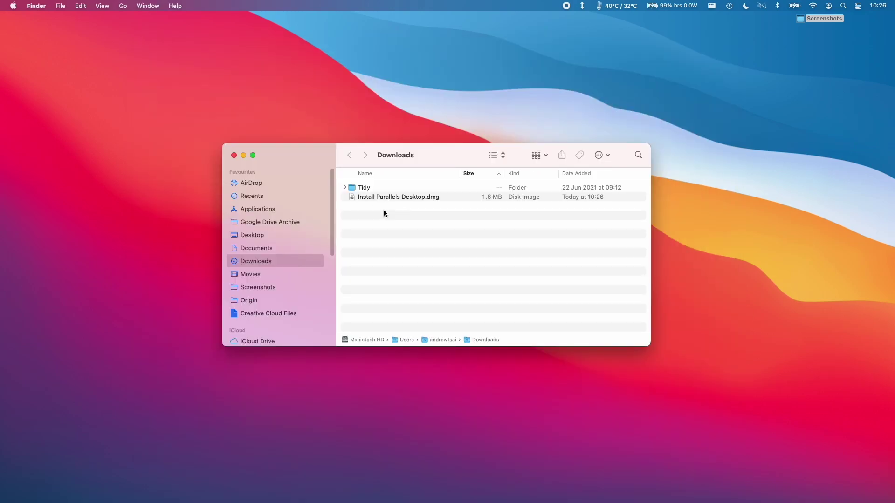
# Run Install Parallels Desktop.dmg's installer, granting Downloads access and authorizing with the admin password
pyautogui.click(391, 198)
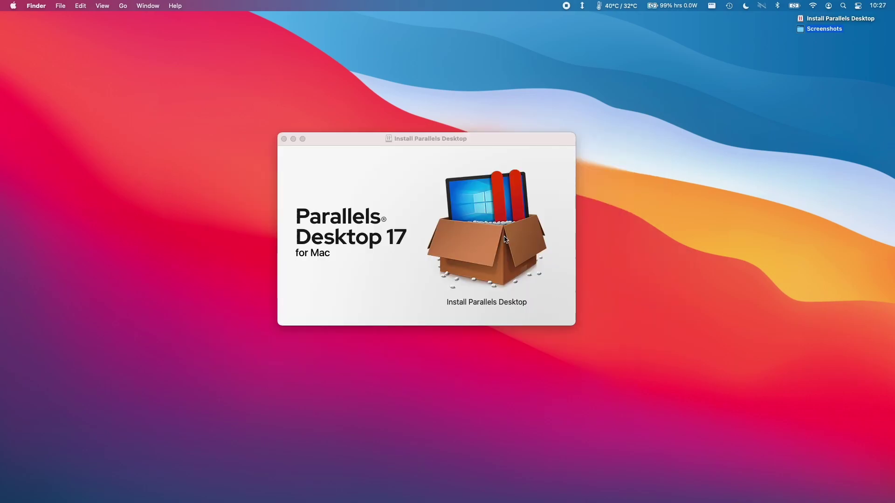
pyautogui.click(503, 242)
pyautogui.doubleClick(500, 250)
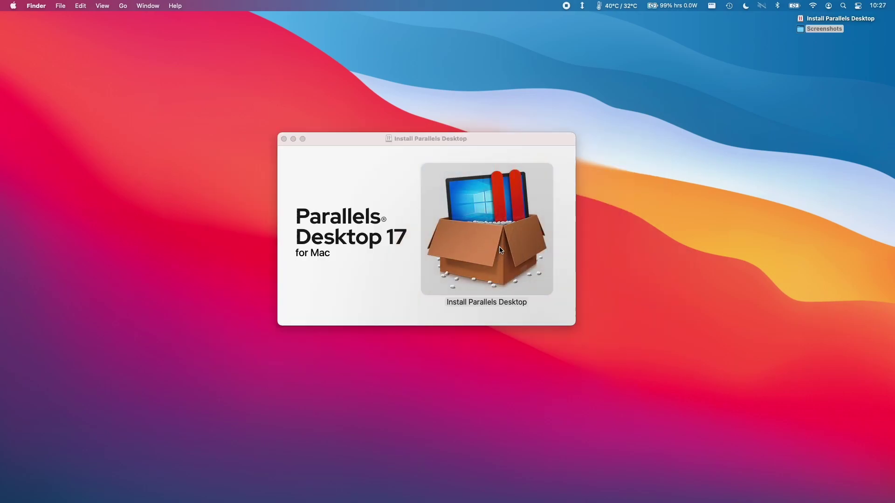
pyautogui.click(450, 196)
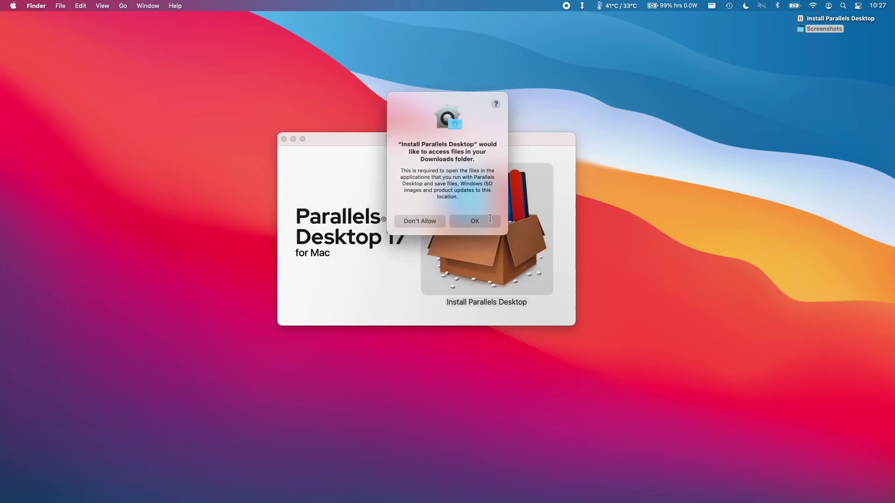
pyautogui.click(490, 218)
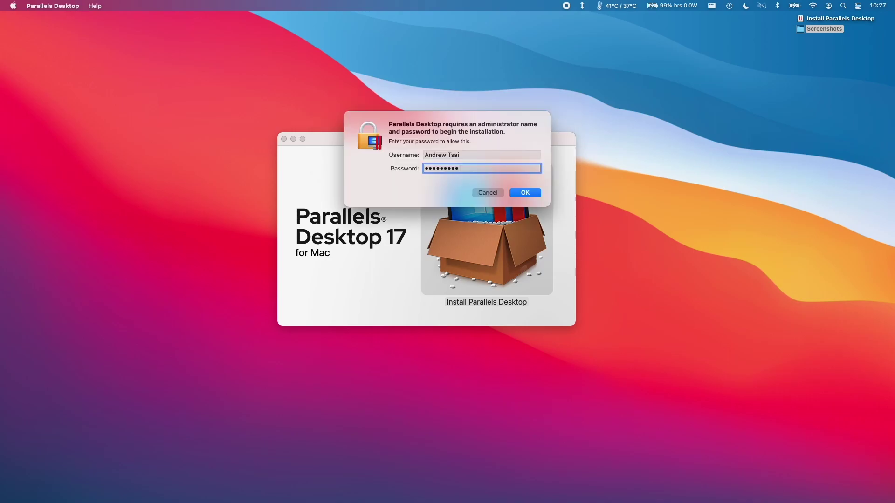
pyautogui.press('Return')
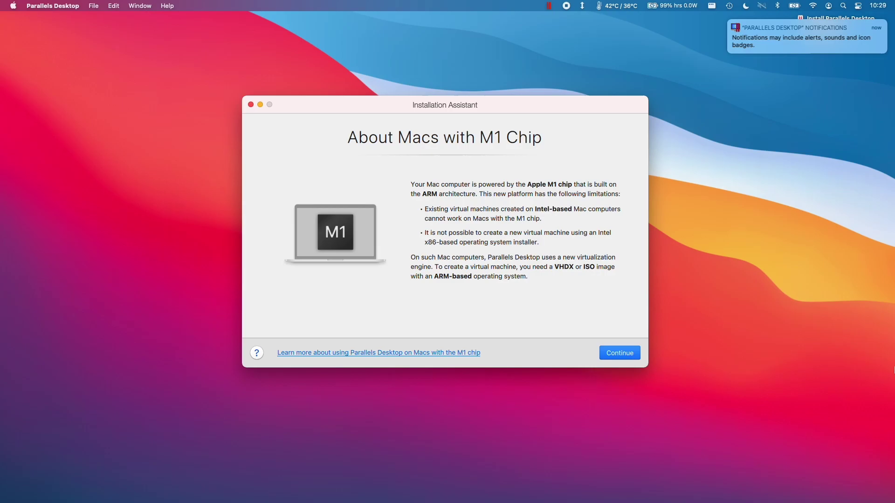
# Choose Install Windows from image in the Installation Assistant, then minimize the assistant
pyautogui.click(631, 356)
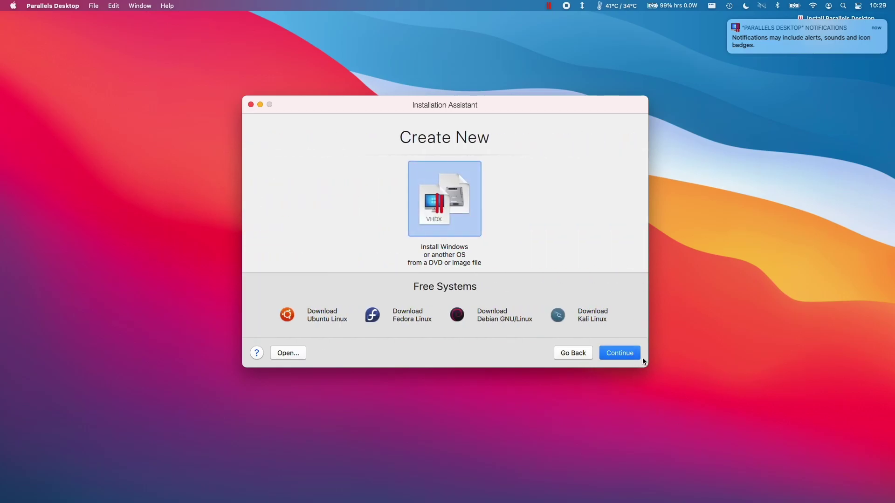
pyautogui.click(616, 357)
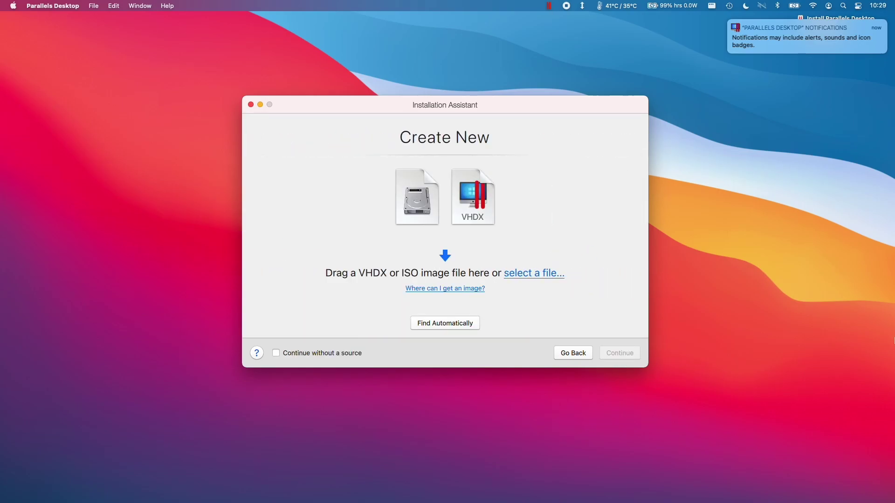
pyautogui.click(260, 105)
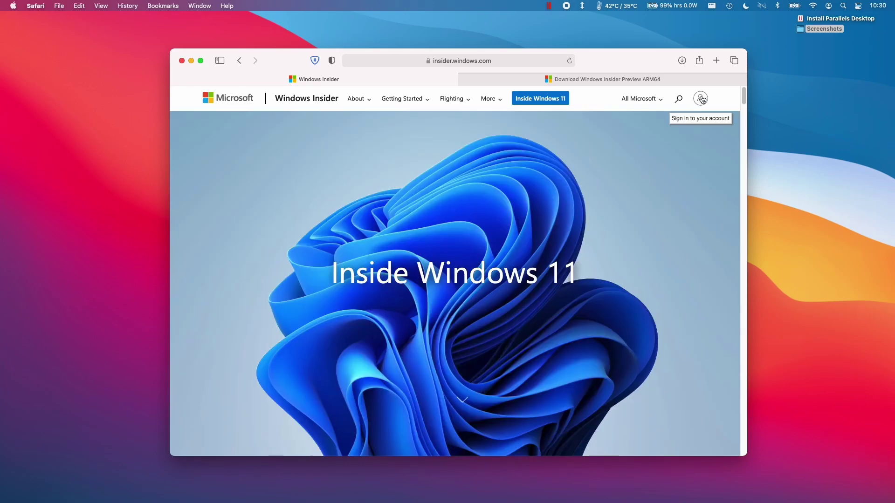
# Sign in to the Microsoft account on the Windows Insider site and stay signed in
pyautogui.click(700, 98)
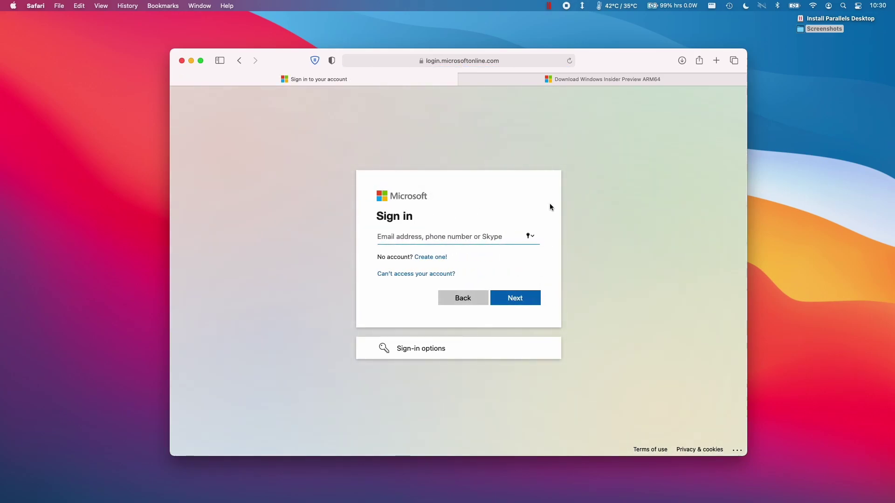
pyautogui.press('super+shift+l')
pyautogui.press('Return')
pyautogui.press('super+shift+l')
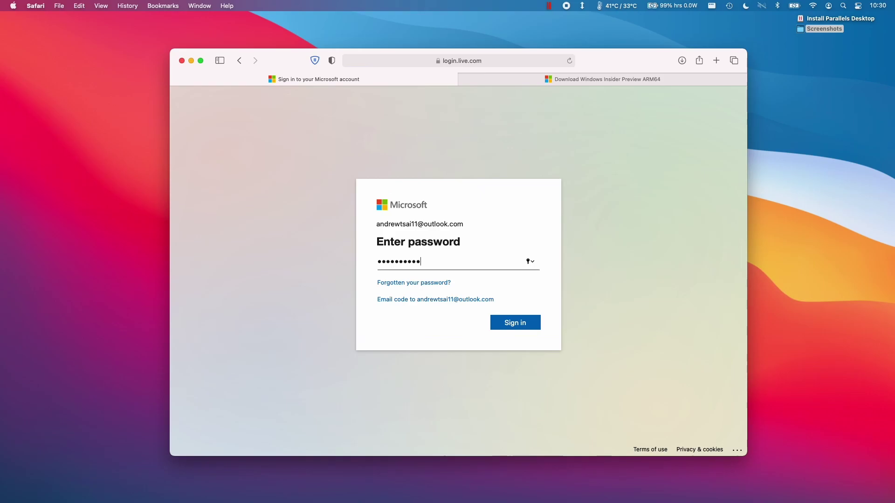
pyautogui.press('Return')
pyautogui.click(460, 313)
pyautogui.click(523, 317)
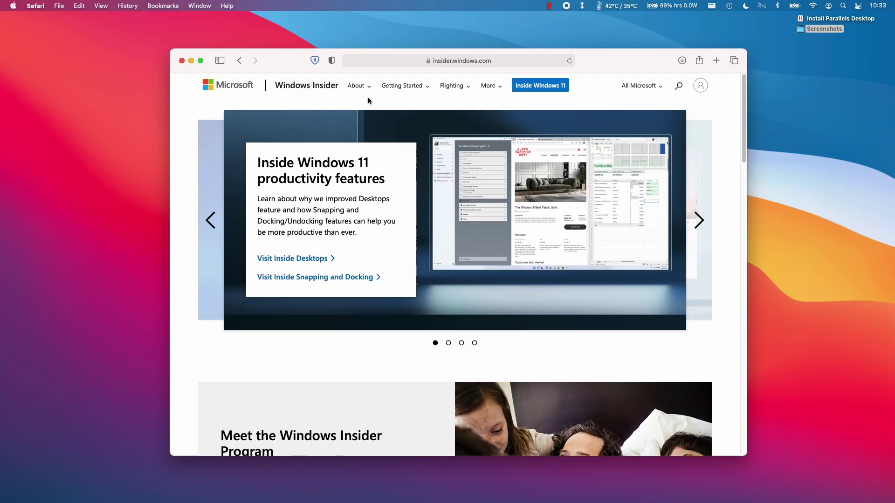
# Register for the Windows Insider Program, accepting the program agreement
pyautogui.click(355, 89)
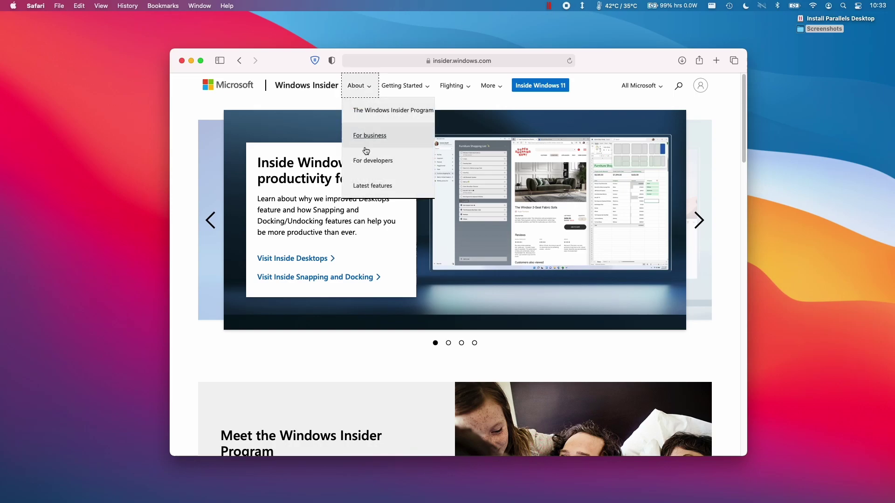
pyautogui.click(373, 112)
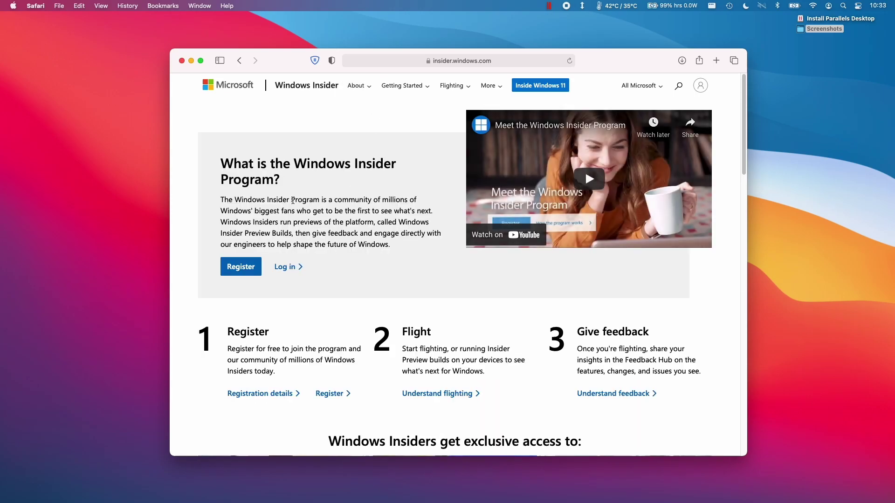
pyautogui.click(253, 269)
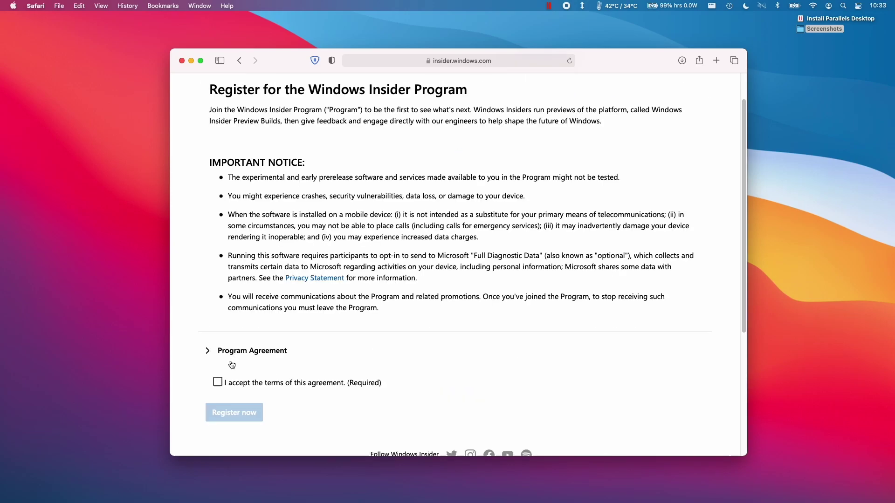
pyautogui.click(217, 382)
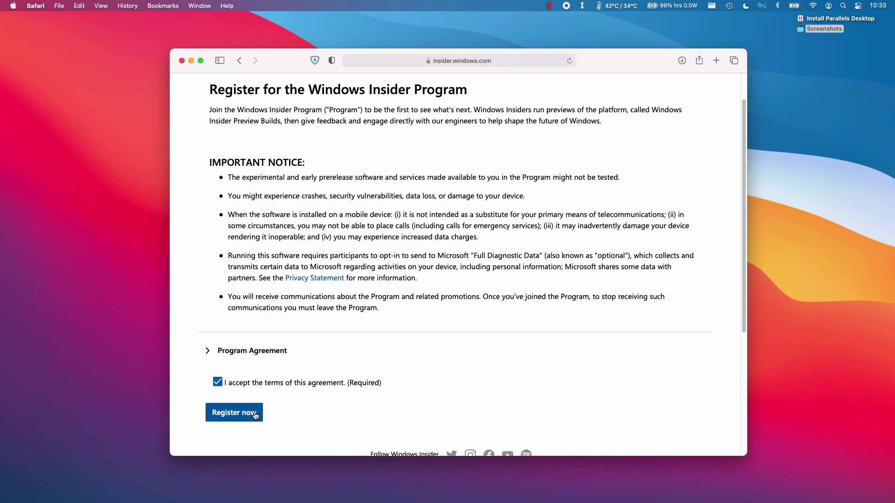
pyautogui.click(255, 415)
pyautogui.click(248, 154)
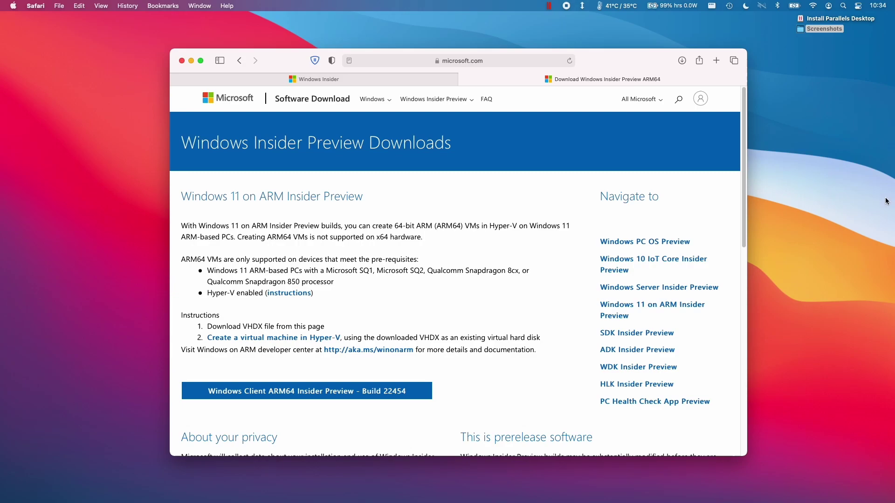
# Download the Windows Client ARM64 Insider Preview Build 22454 VHDX (9.99 GB)
pyautogui.click(854, 311)
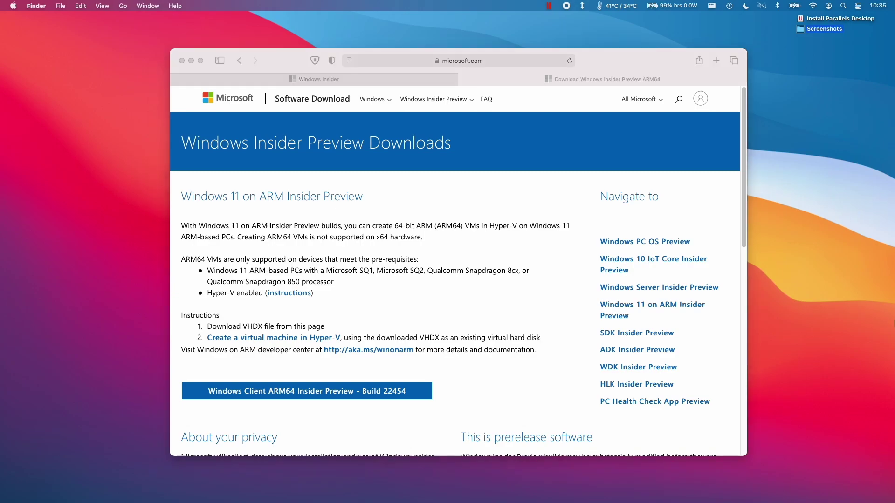
pyautogui.click(471, 387)
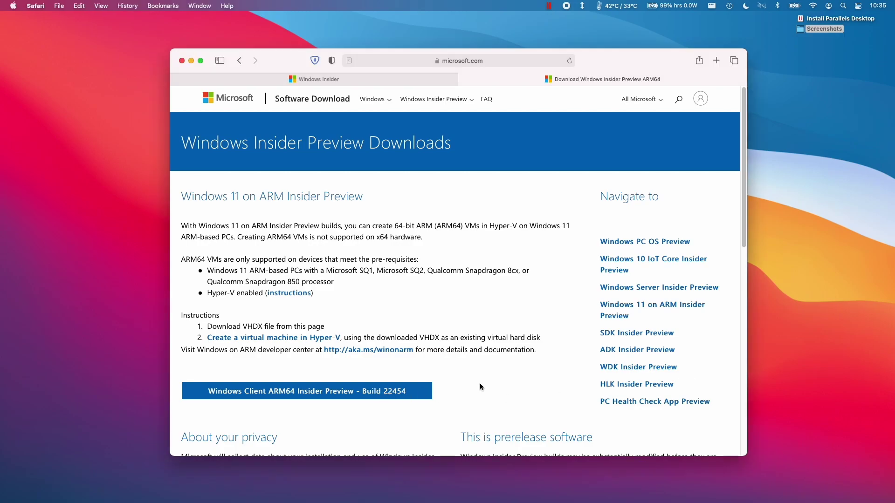
pyautogui.click(398, 394)
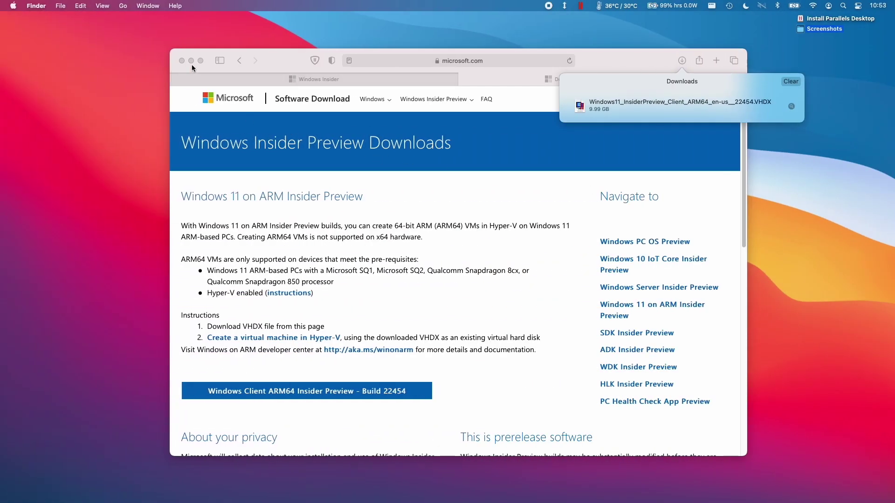
# Auto-find the Insider Preview VHDX, choose Games only, name the VM 'Windows 11 ARM', and create it
pyautogui.click(191, 61)
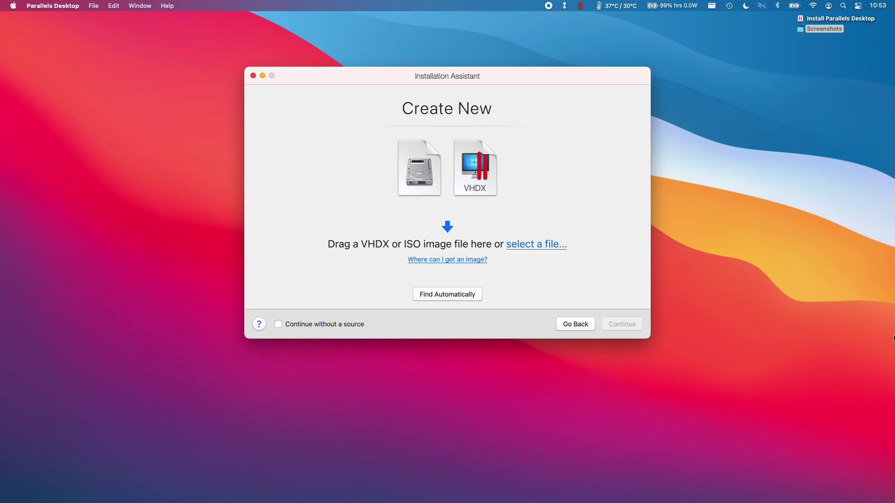
pyautogui.click(448, 293)
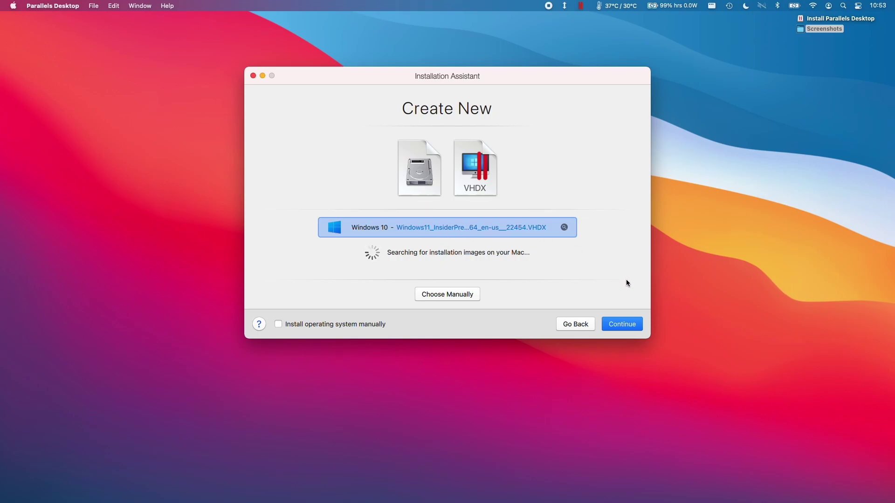
pyautogui.click(620, 326)
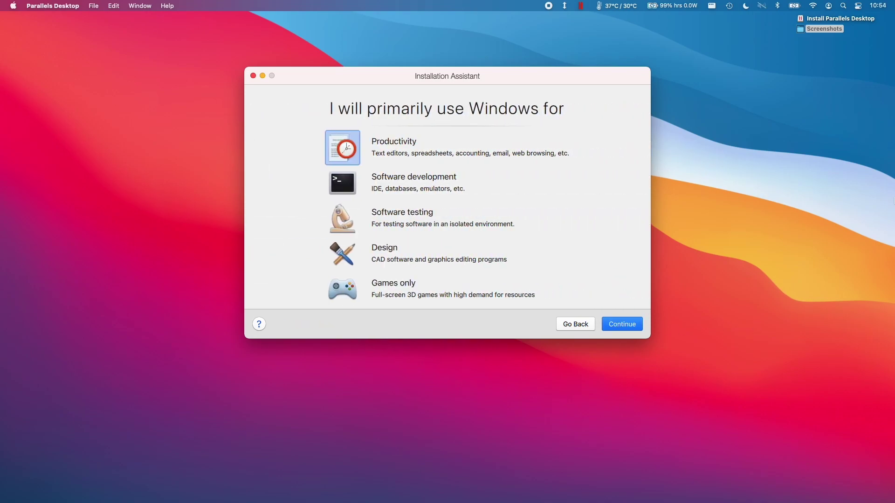
pyautogui.click(792, 212)
pyautogui.click(337, 289)
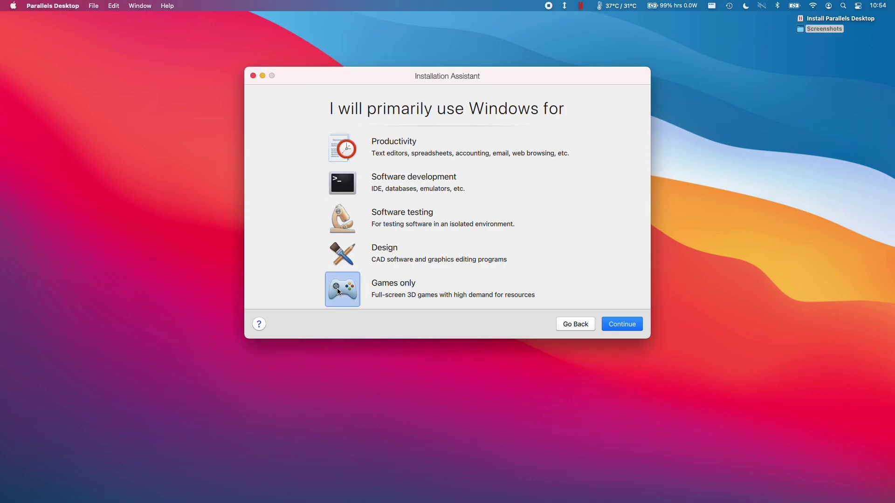
pyautogui.click(615, 329)
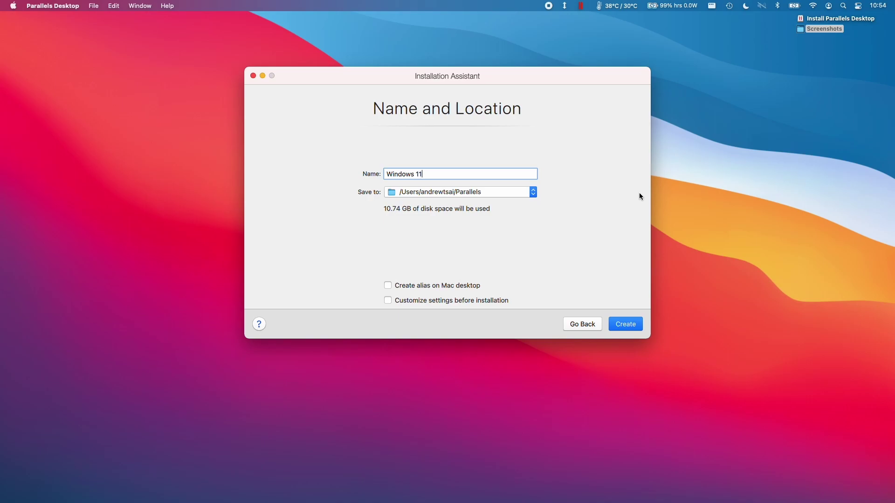
pyautogui.write('ARM')
pyautogui.click(626, 324)
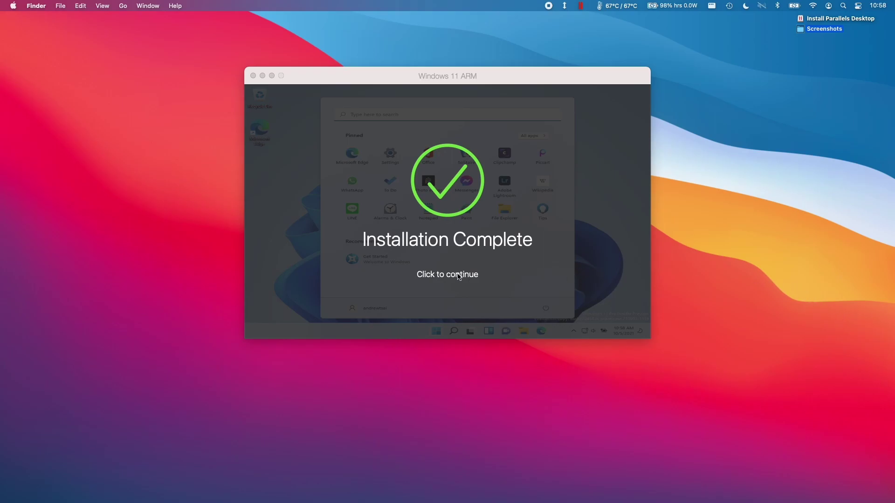
# Dismiss Installation Complete and drag the Windows Update settings window aside
pyautogui.click(459, 275)
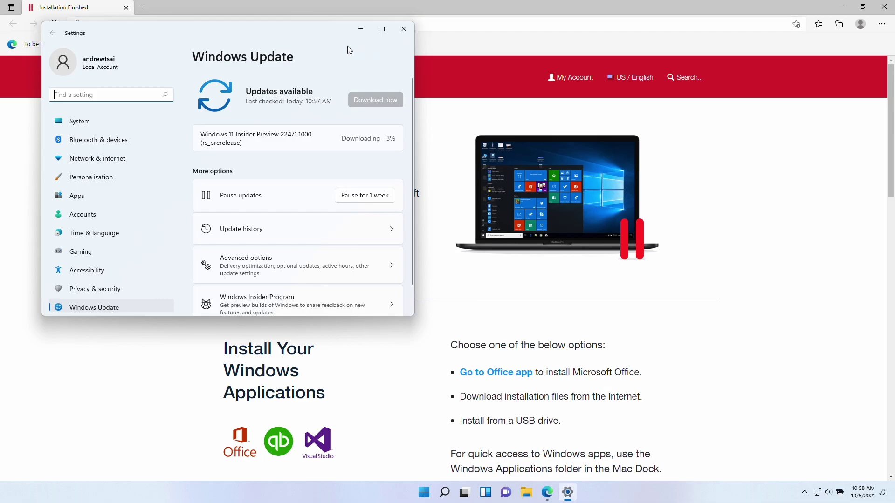
pyautogui.moveTo(319, 33); pyautogui.dragTo(340, 98)
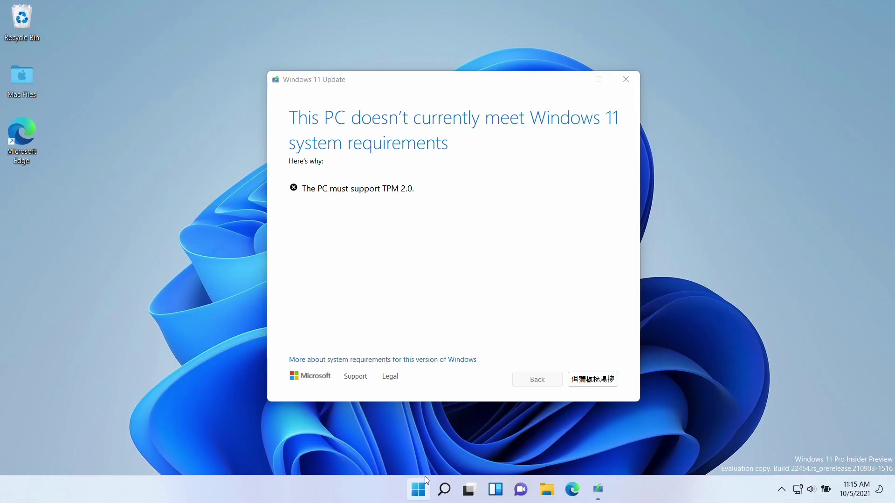
# Shut down Windows 11 from the Start menu's power options, then open the Parallels menu-bar menu
pyautogui.click(418, 489)
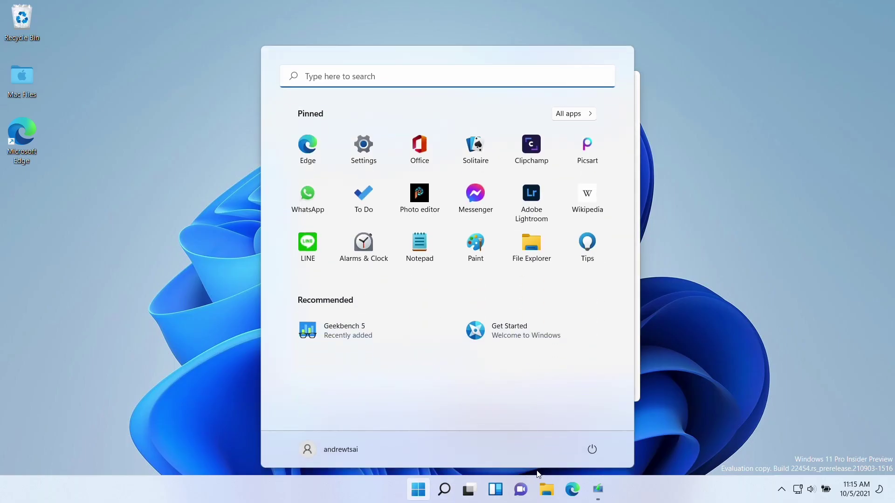
pyautogui.click(591, 449)
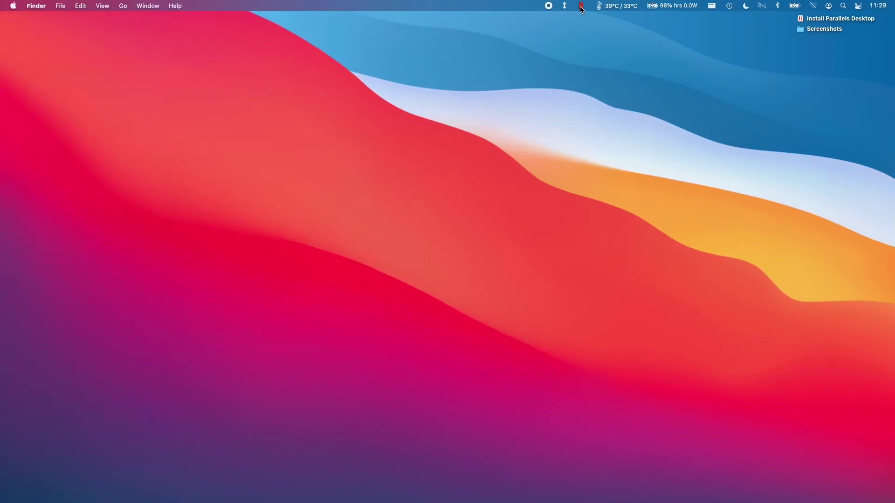
pyautogui.click(579, 6)
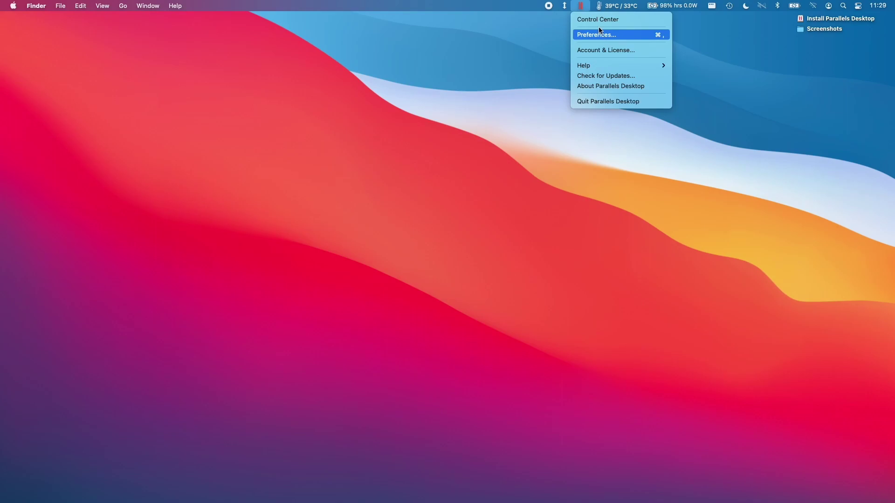
# Add a TPM Chip to the Windows 11 ARM VM's hardware, then start the VM
pyautogui.click(598, 19)
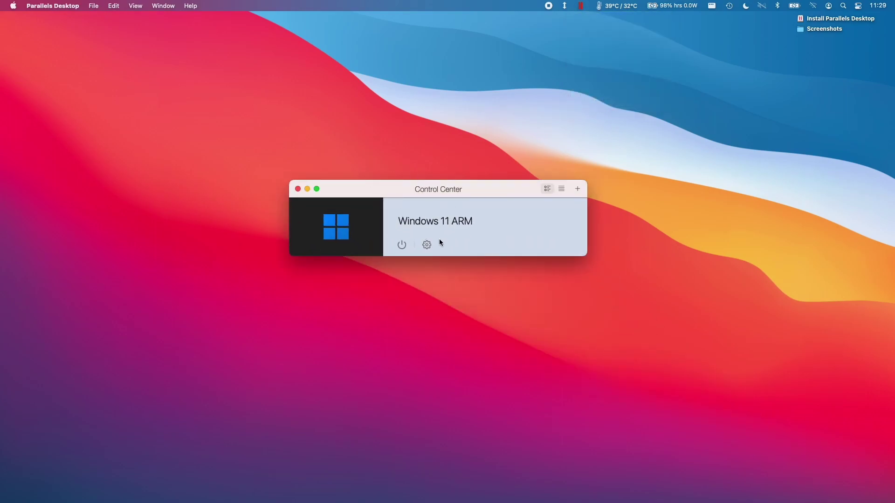
pyautogui.click(426, 246)
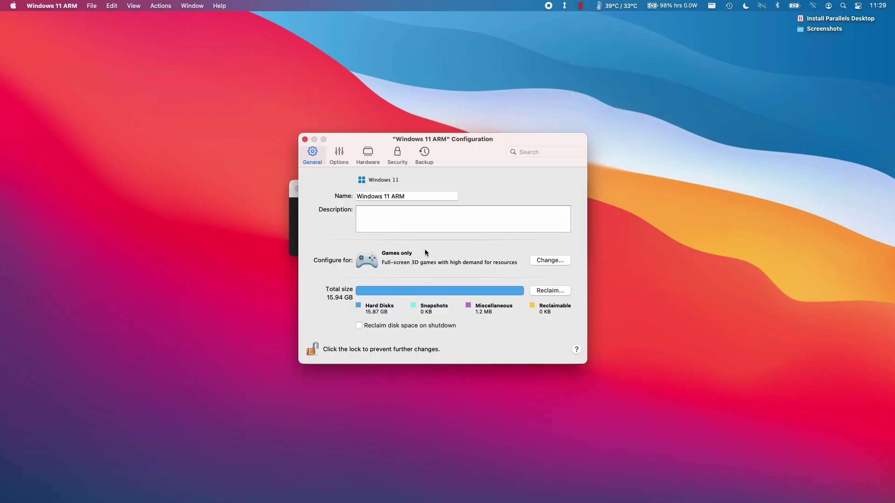
pyautogui.click(374, 163)
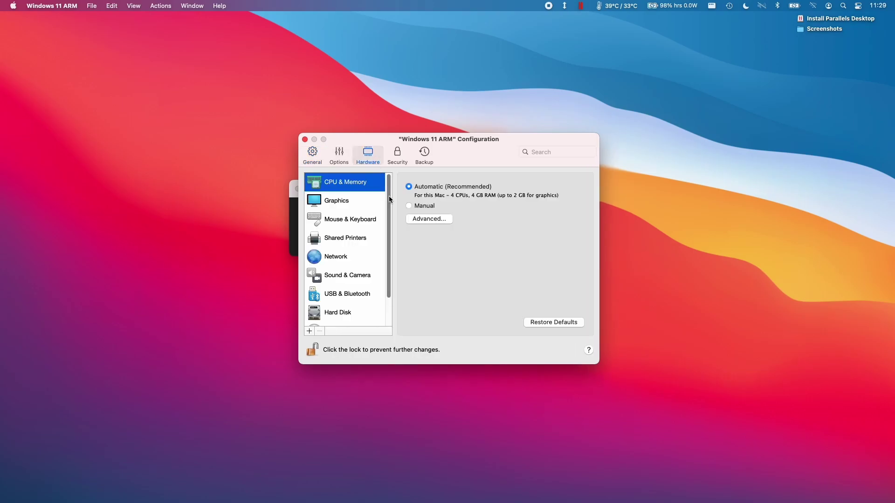
pyautogui.click(310, 332)
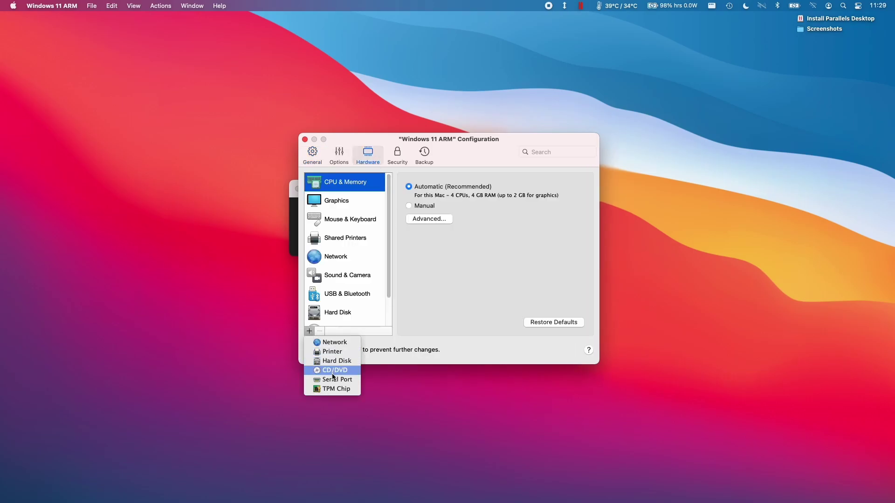
pyautogui.click(332, 391)
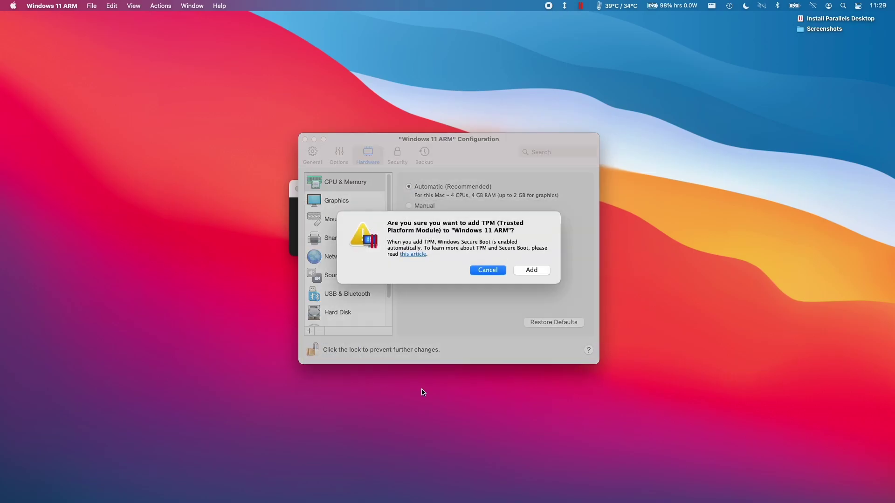
pyautogui.click(531, 270)
pyautogui.click(305, 140)
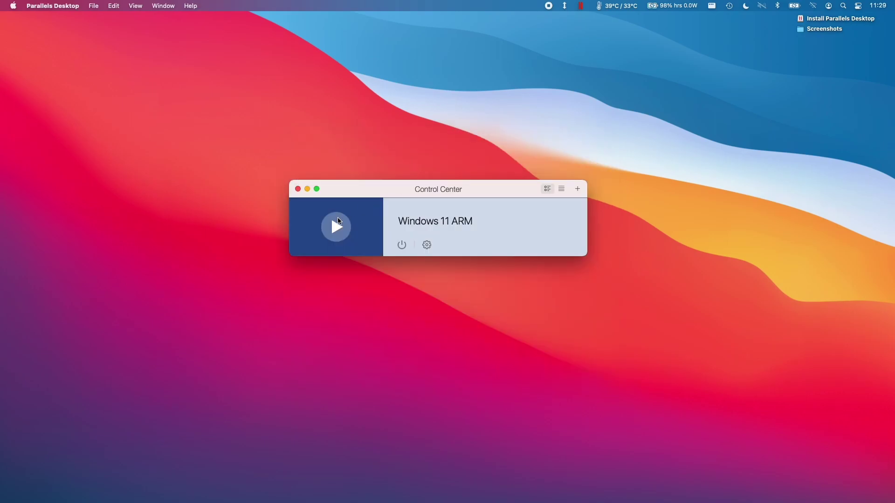
pyautogui.click(375, 229)
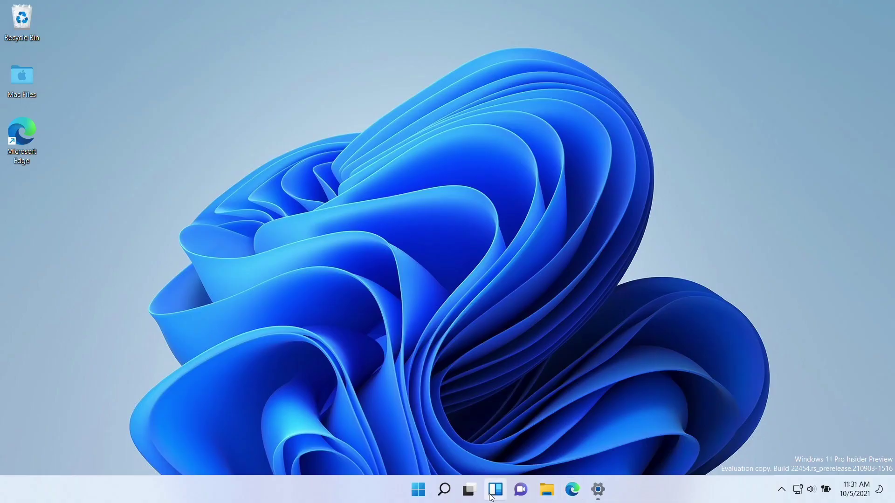
pyautogui.click(420, 488)
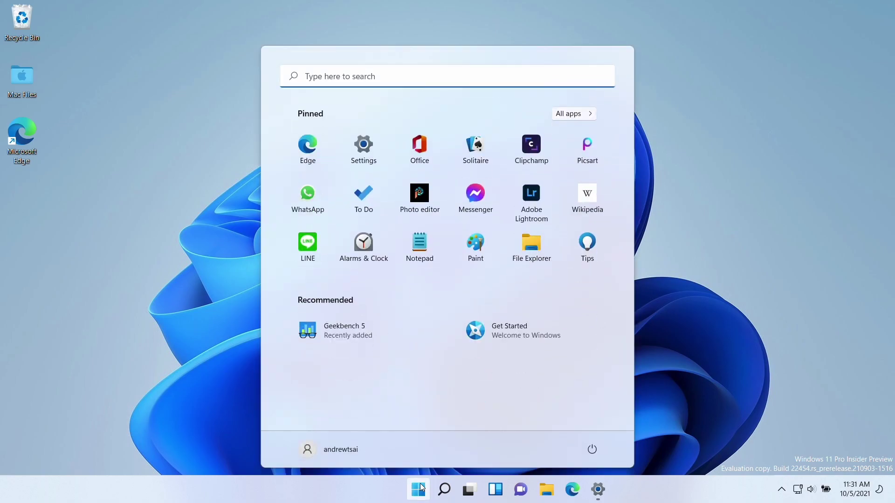
pyautogui.write('tpm.msc')
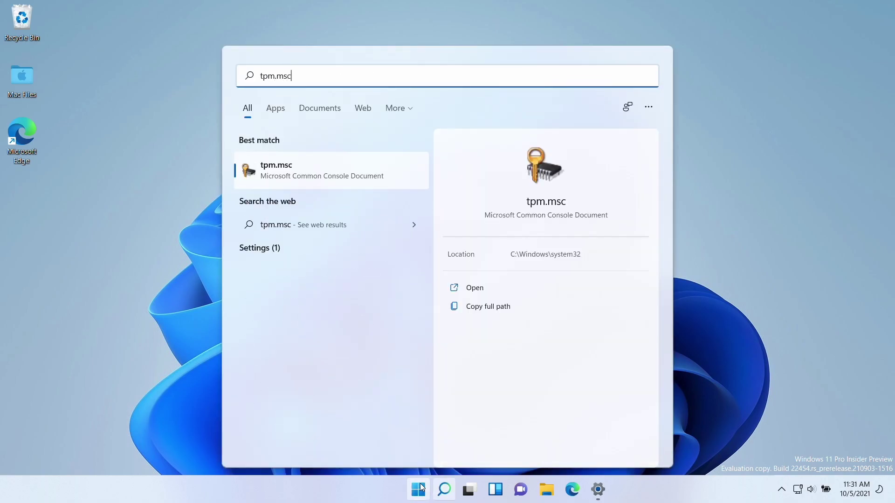
pyautogui.press('Return')
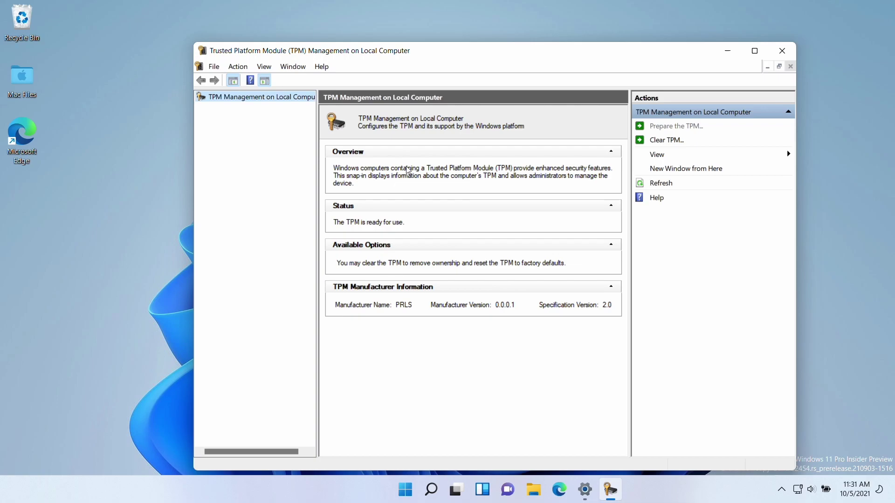
pyautogui.click(787, 59)
pyautogui.click(598, 489)
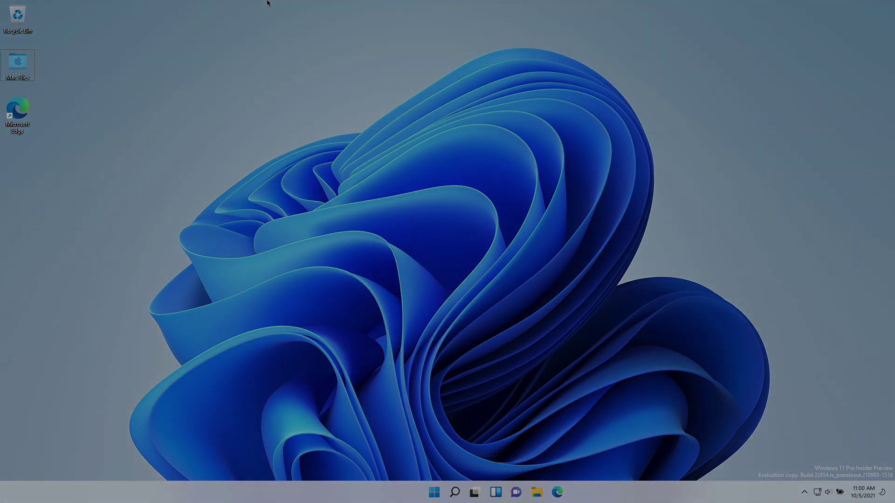
pyautogui.moveTo(265, 4)
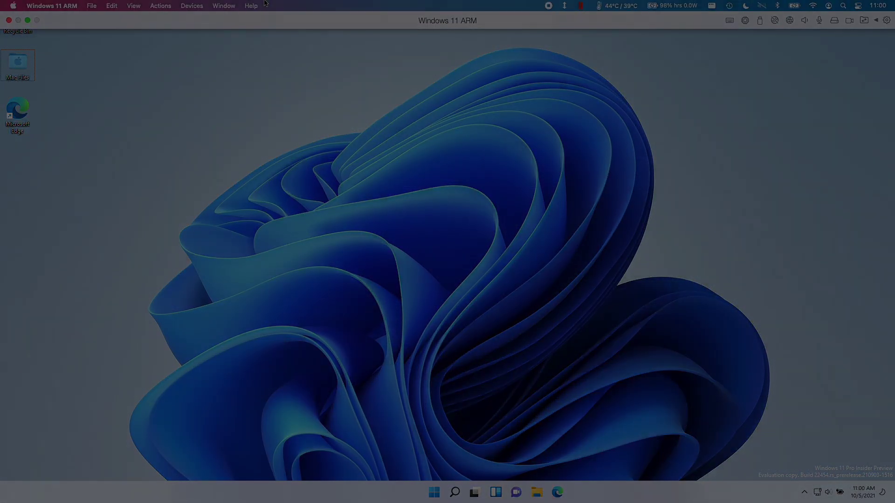